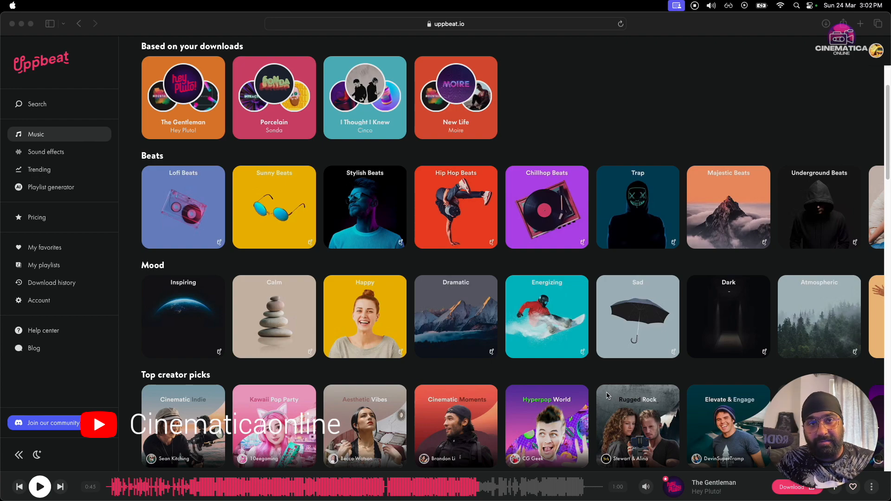
# Switch to Final Cut Pro and play the music track in the timeline up to about the 31-second mark.
pyautogui.press('super+Tab')
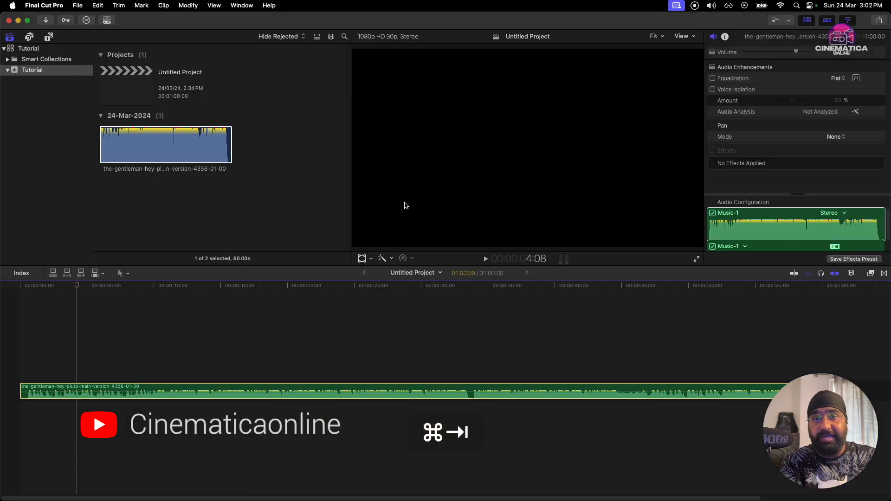
pyautogui.moveTo(112, 358); pyautogui.dragTo(195, 463)
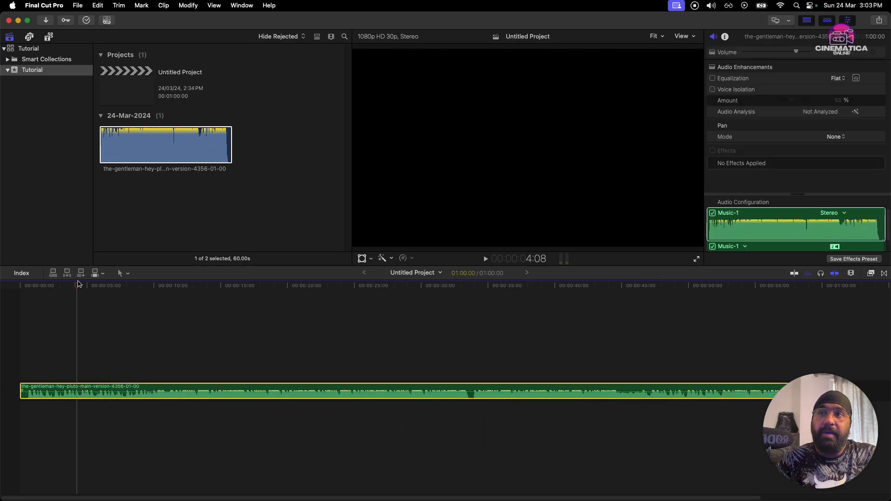
pyautogui.moveTo(79, 284); pyautogui.dragTo(154, 291)
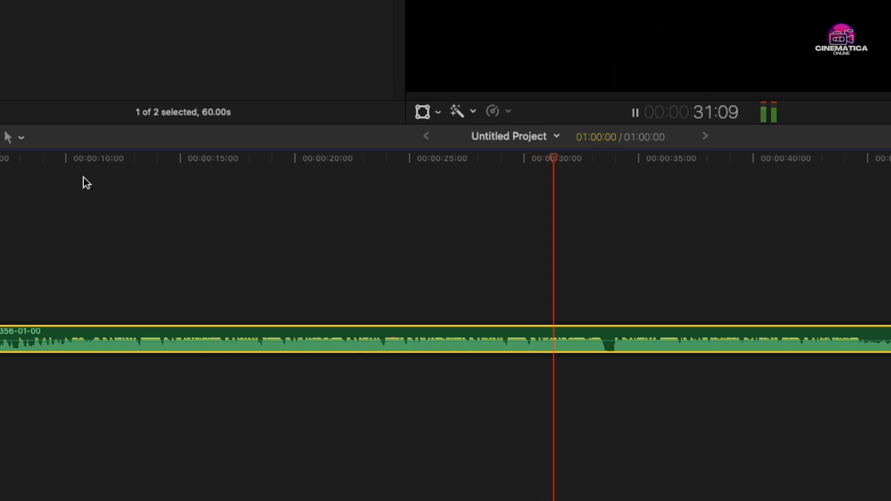
pyautogui.press('space')
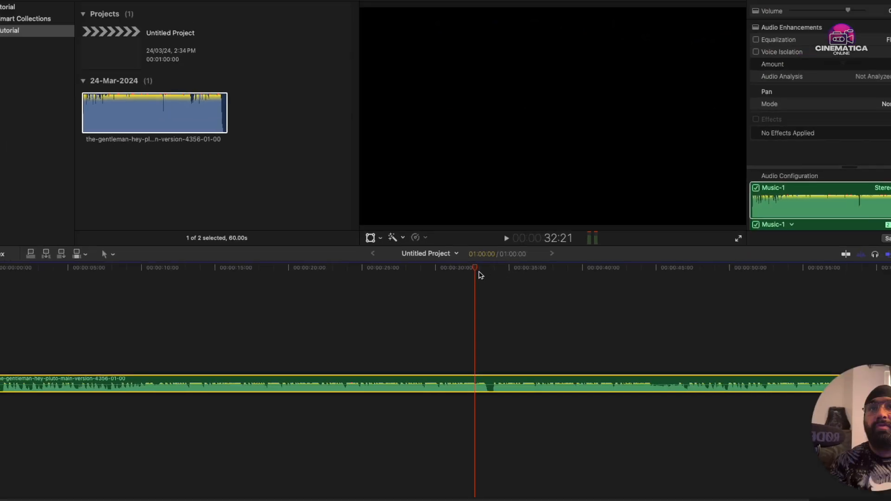
# Play the music around 29 to 30 seconds to find the ending beat and park the playhead at 30:00.
pyautogui.moveTo(532, 178); pyautogui.dragTo(495, 187)
pyautogui.press('space')
pyautogui.press('space')
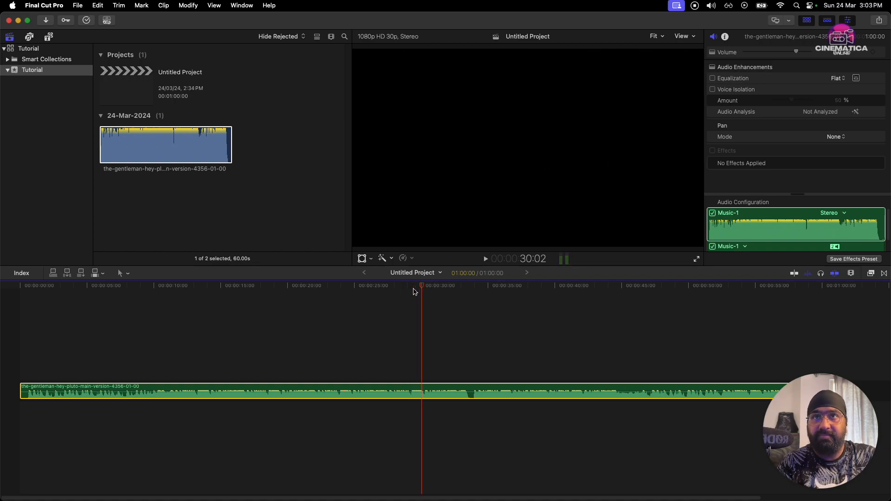
pyautogui.press('super+equal')
pyautogui.press('super+equal')
pyautogui.moveTo(407, 288); pyautogui.dragTo(382, 288)
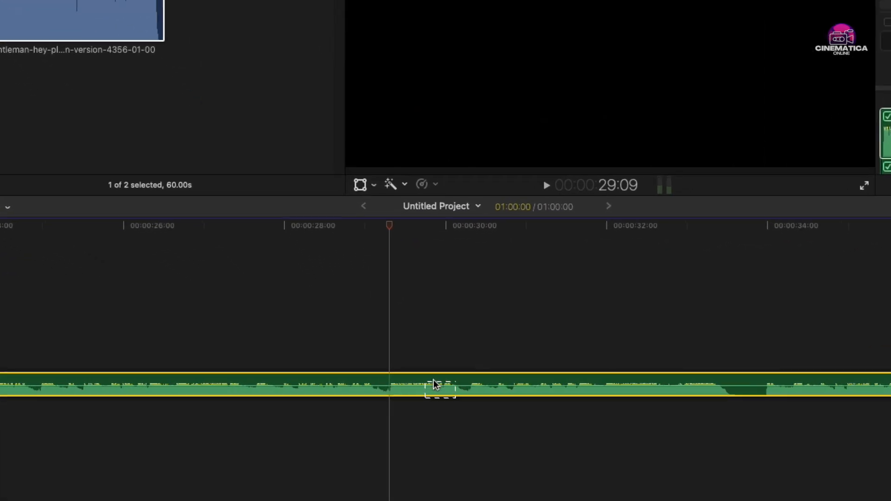
pyautogui.press('space')
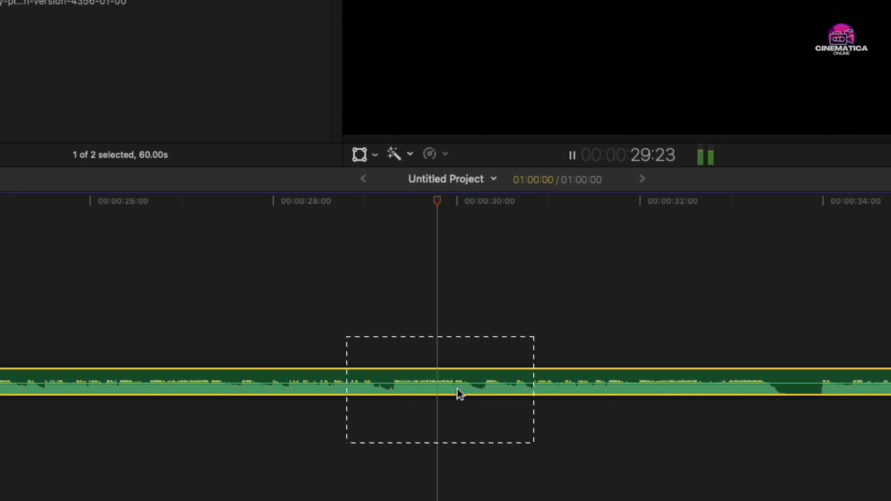
pyautogui.press('space')
pyautogui.click(454, 202)
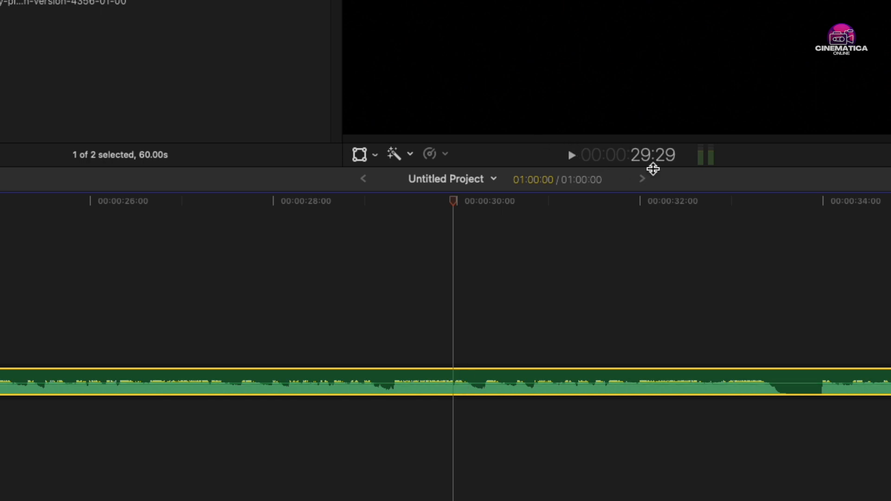
pyautogui.press('Right')
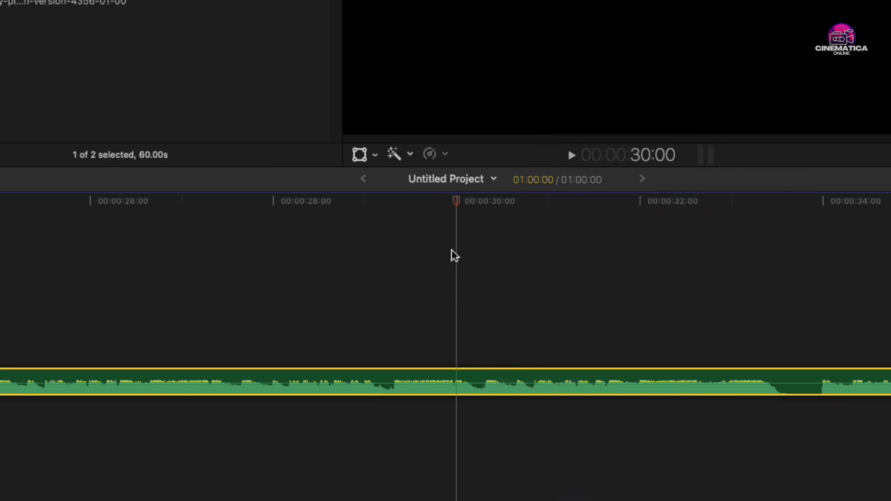
# Step frame by frame from 29:23 to check the exact beat position, ending with the playhead at 30:00.
pyautogui.click(436, 204)
pyautogui.press('super+equal')
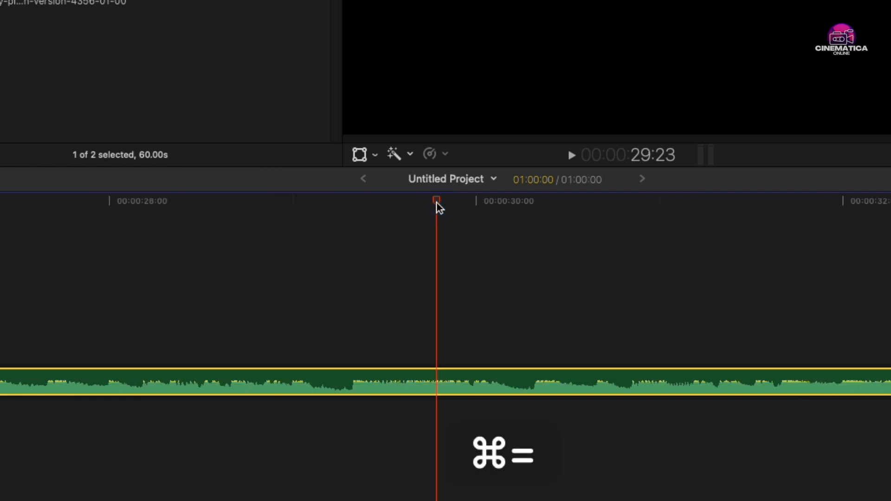
pyautogui.press('Right')
pyautogui.press('Right')
pyautogui.press('Right')
pyautogui.press('Right')
pyautogui.press('Right')
pyautogui.press('Right')
pyautogui.press('Right')
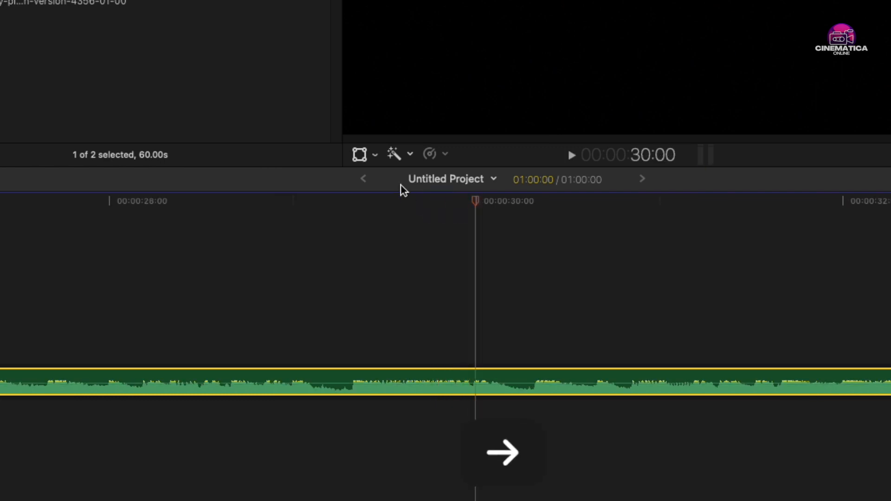
pyautogui.press('Left')
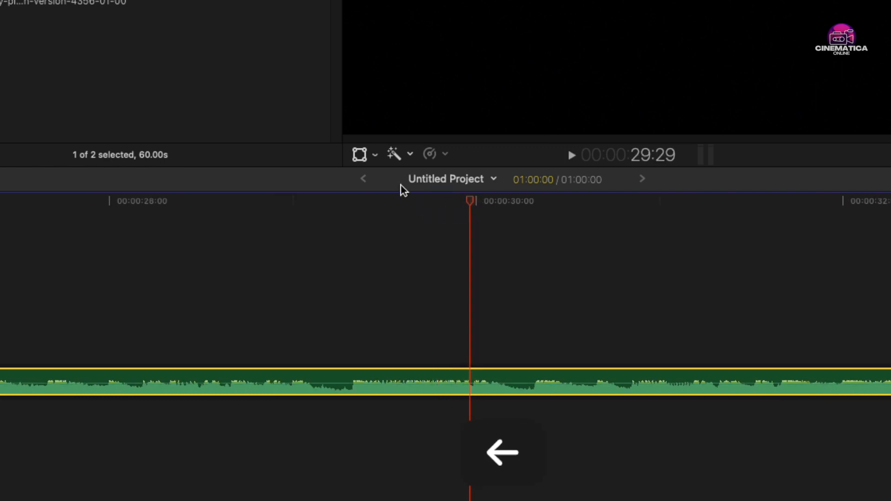
pyautogui.press('Right')
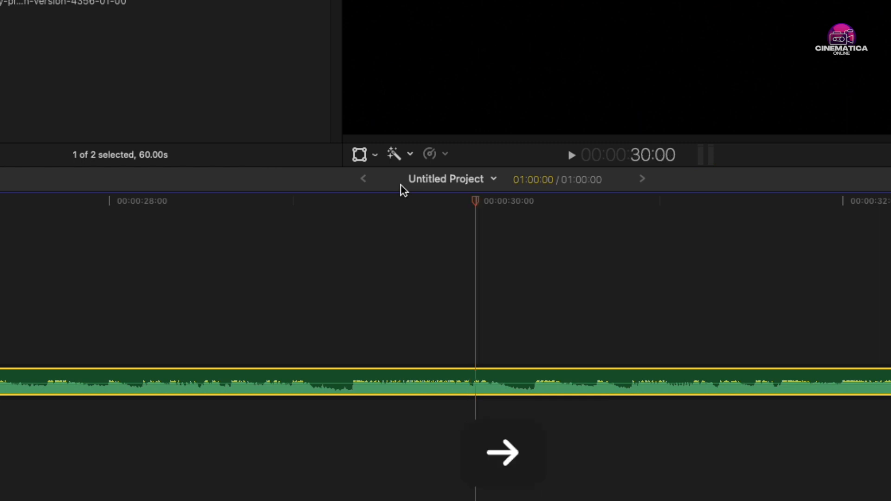
# Split the music clip at 30:04, four frames after the beat.
pyautogui.press('Right')
pyautogui.press('Right')
pyautogui.press('Right')
pyautogui.press('Right')
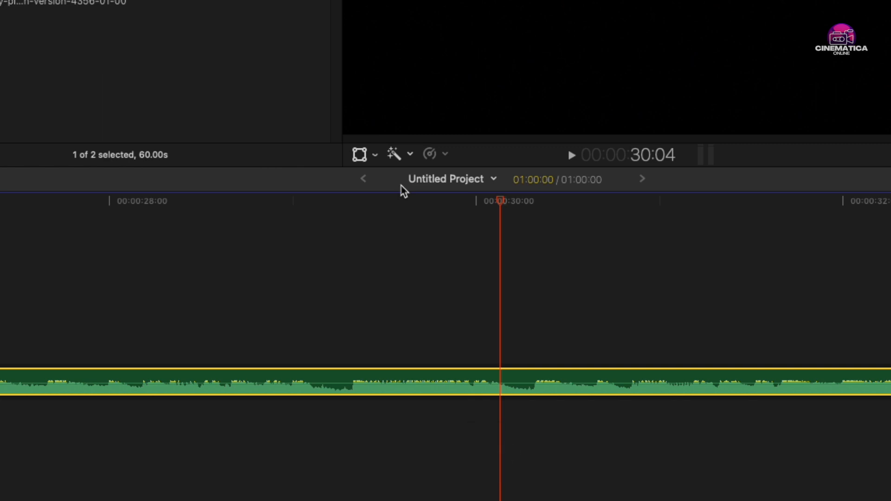
pyautogui.press('super+b')
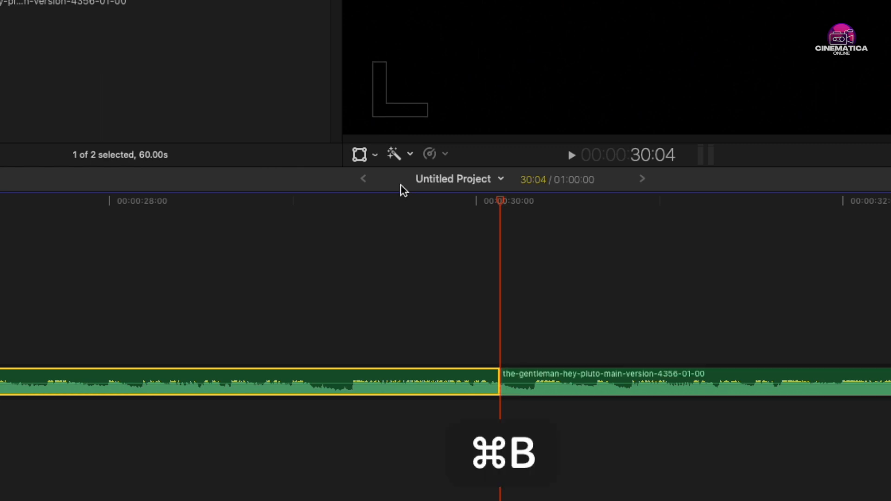
# Split the music clip again at 30:00 to isolate the four-frame beat segment.
pyautogui.press('Left')
pyautogui.press('Left')
pyautogui.press('Left')
pyautogui.press('Left')
pyautogui.press('Left')
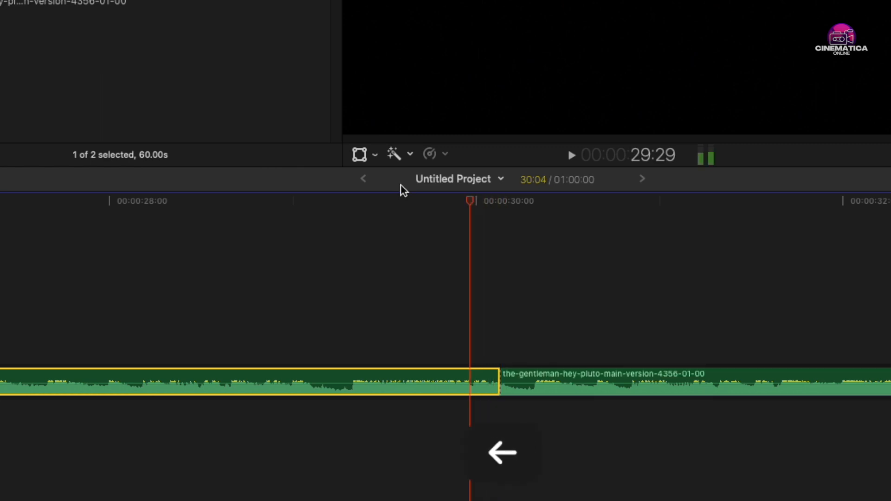
pyautogui.press('Right')
pyautogui.press('super+b')
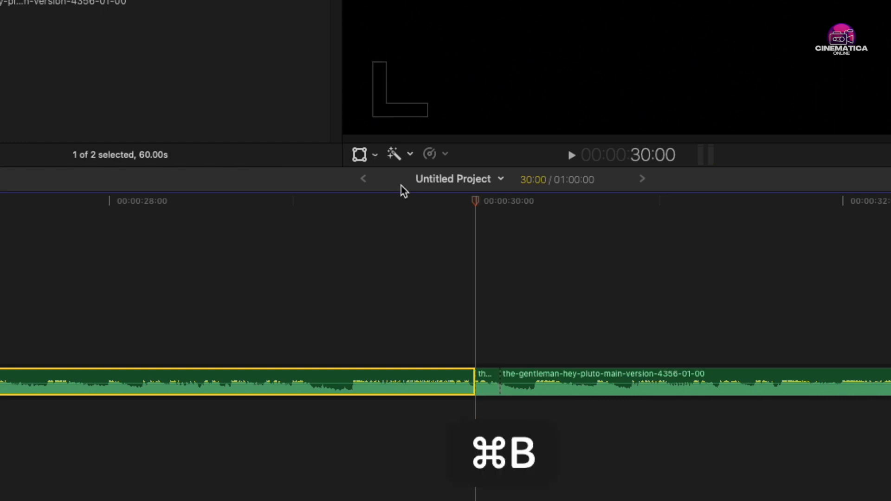
# Delete the remaining music after the cut at 30:04.
pyautogui.press('Right')
pyautogui.press('Right')
pyautogui.press('Right')
pyautogui.press('Right')
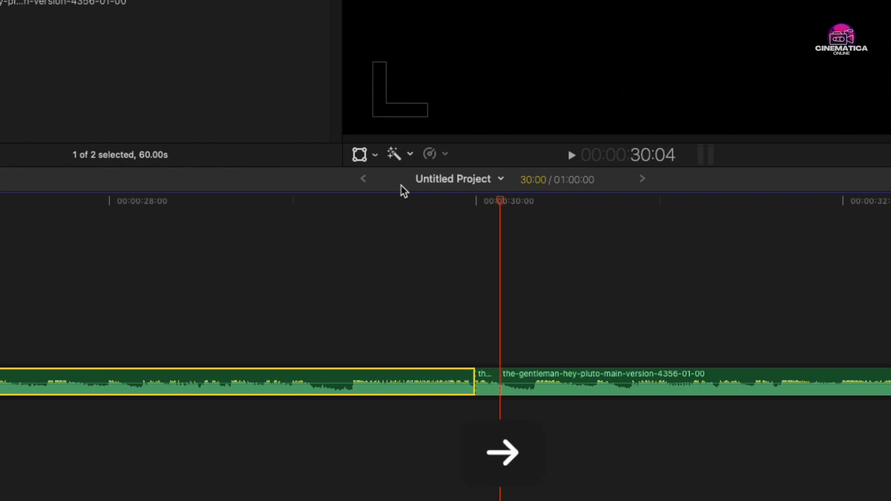
pyautogui.moveTo(634, 317); pyautogui.dragTo(799, 500)
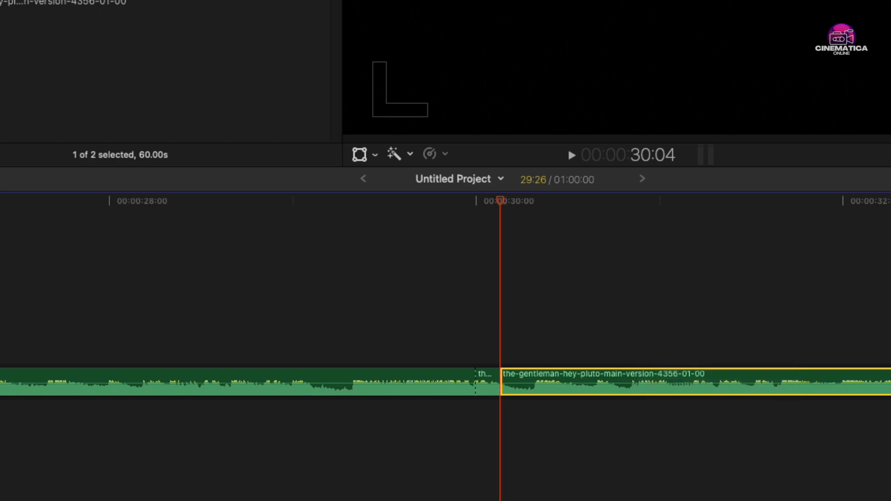
pyautogui.press('Delete')
# Duplicate the four-frame music segment as a connected clip directly below the original, starting at 30:00.
pyautogui.press('super+equal')
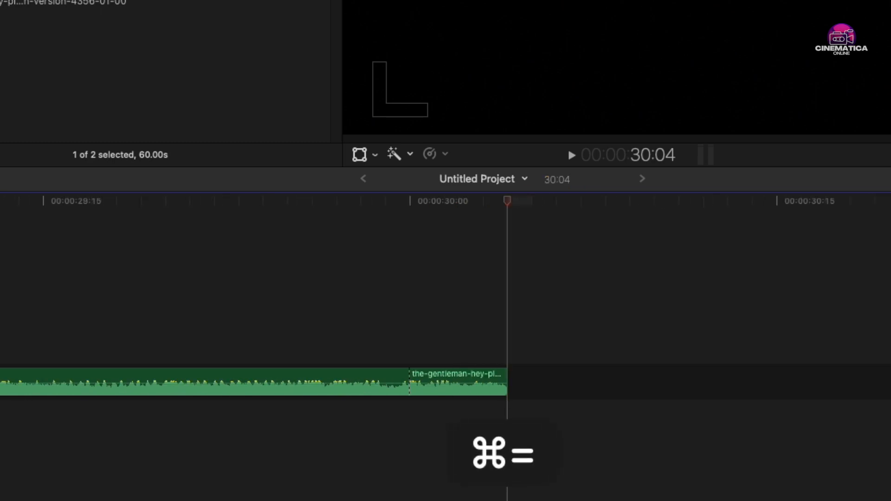
pyautogui.click(505, 391)
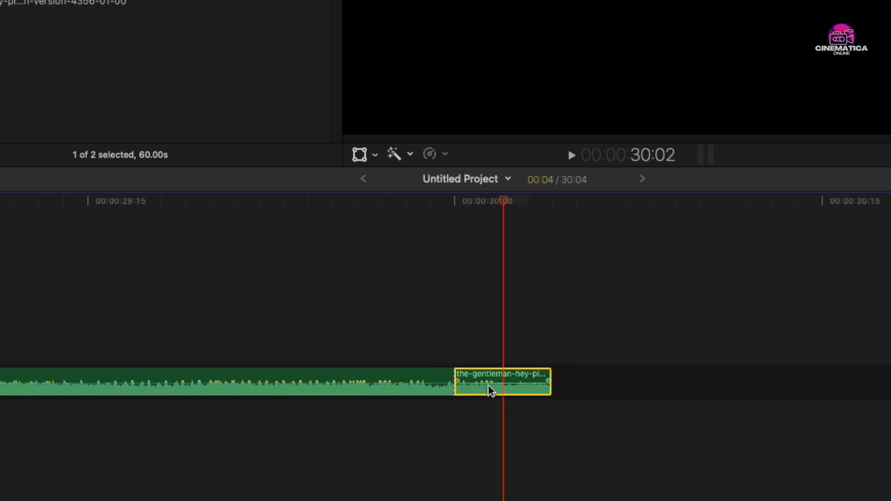
pyautogui.moveTo(489, 385); pyautogui.dragTo(498, 431)
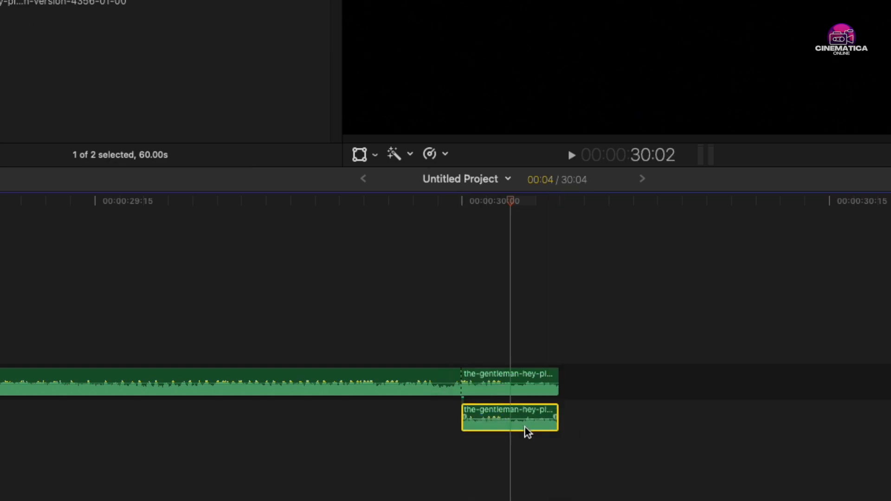
# Add a hold segment to the connected duplicate with the playhead at 30:02.
pyautogui.press('Up')
pyautogui.press('Right')
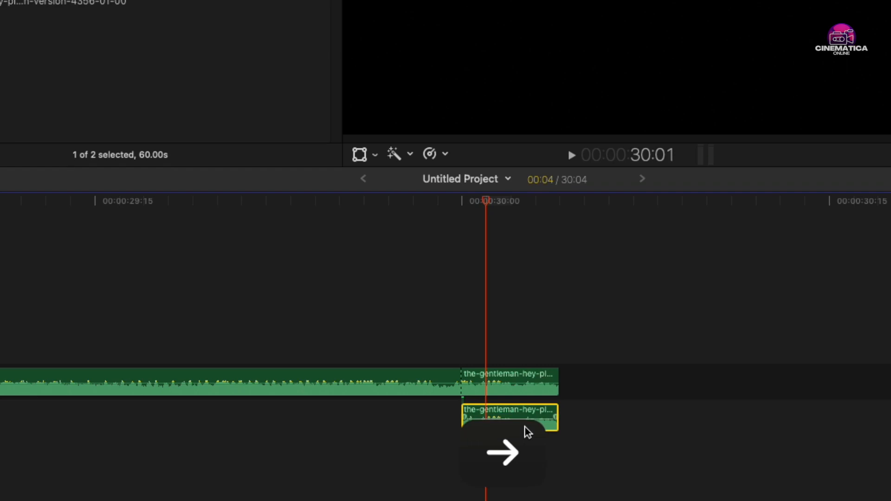
pyautogui.press('Right')
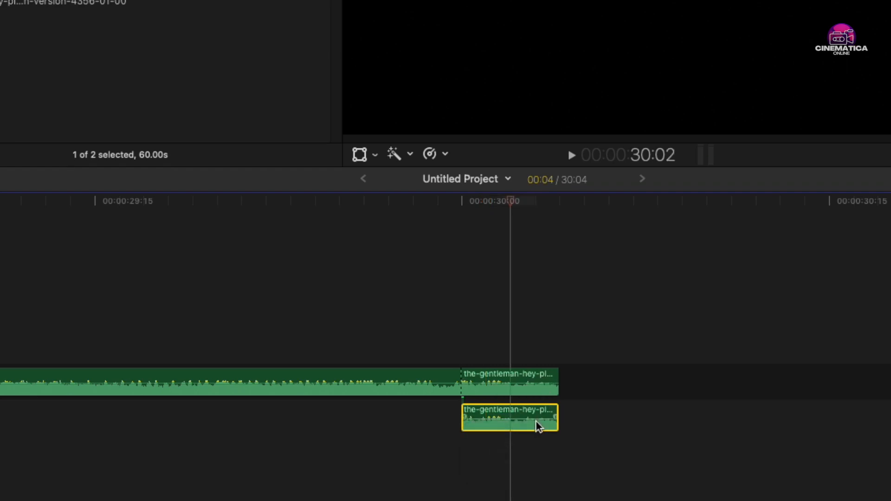
pyautogui.click(524, 412)
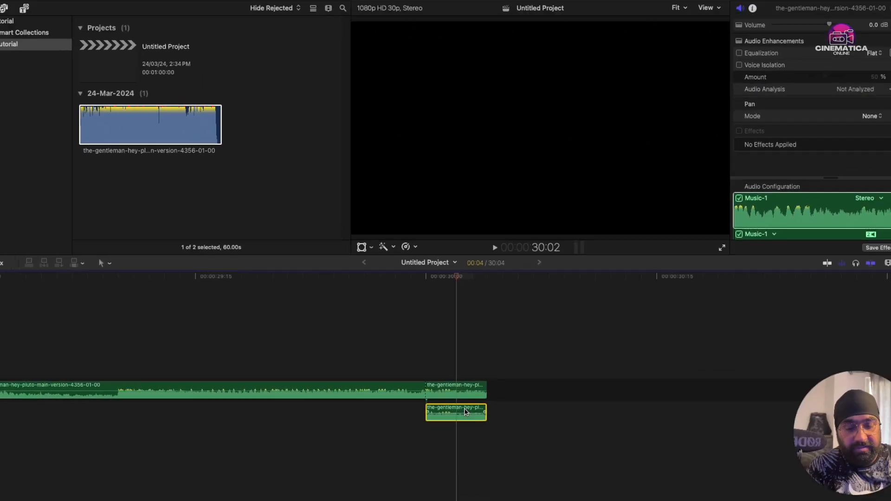
pyautogui.hotkey('shift', 'h')
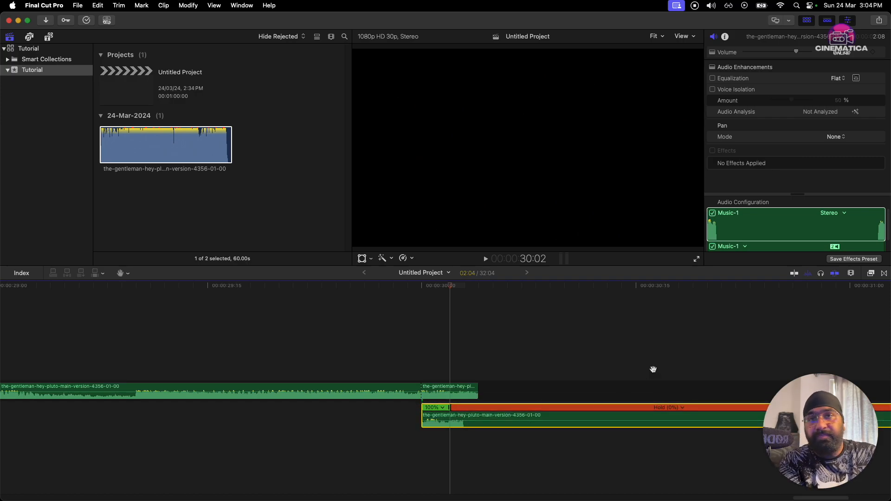
# Adjust the end of the held connected clip so its duration is 02:13, and hide its retime editor.
pyautogui.moveTo(653, 370); pyautogui.dragTo(298, 331)
pyautogui.press('super+minus')
pyautogui.press('super+minus')
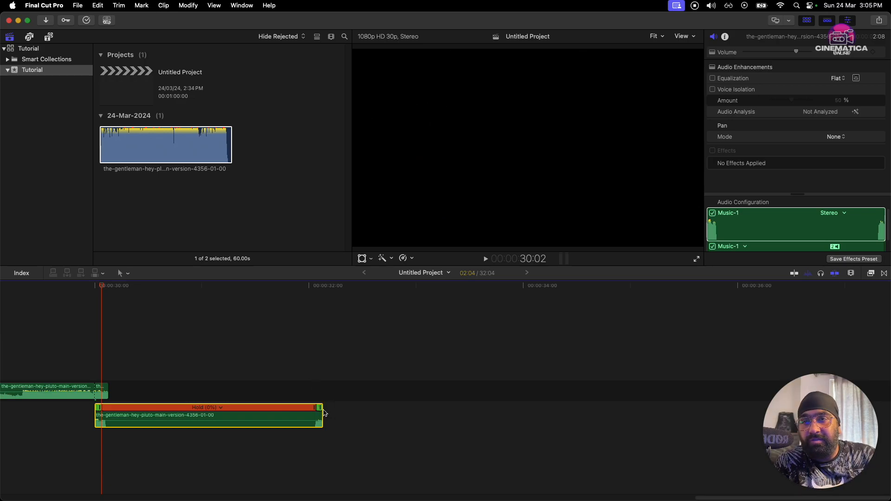
pyautogui.moveTo(322, 415); pyautogui.dragTo(353, 409)
pyautogui.hscroll(-8, 292, 380)
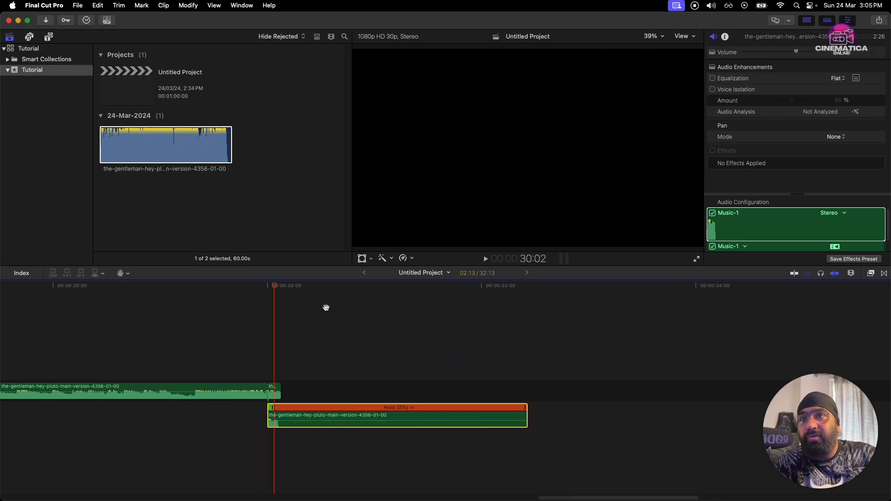
pyautogui.press('h')
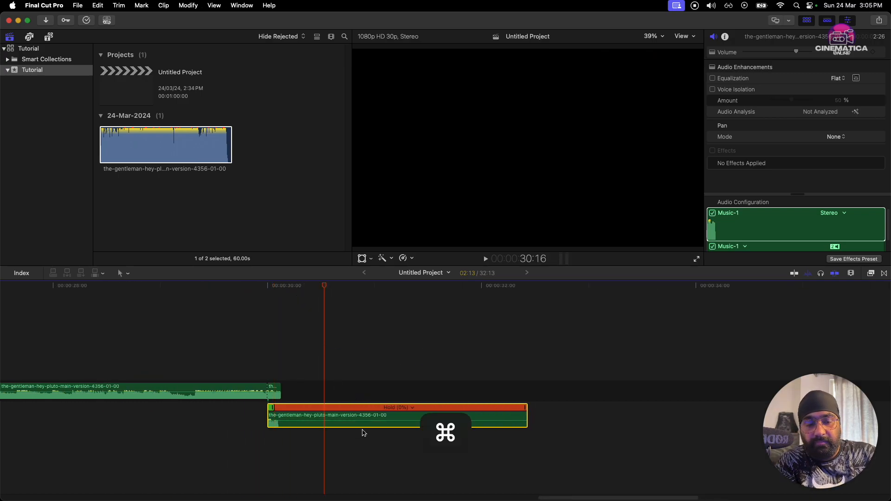
pyautogui.press('super+r')
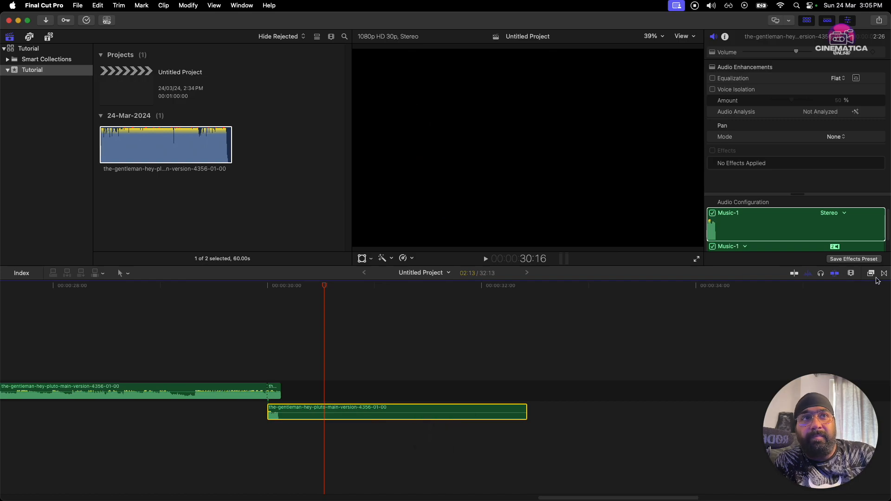
# Apply the Cathedral 2 audio effect to the held connected clip from the installed effects.
pyautogui.click(871, 274)
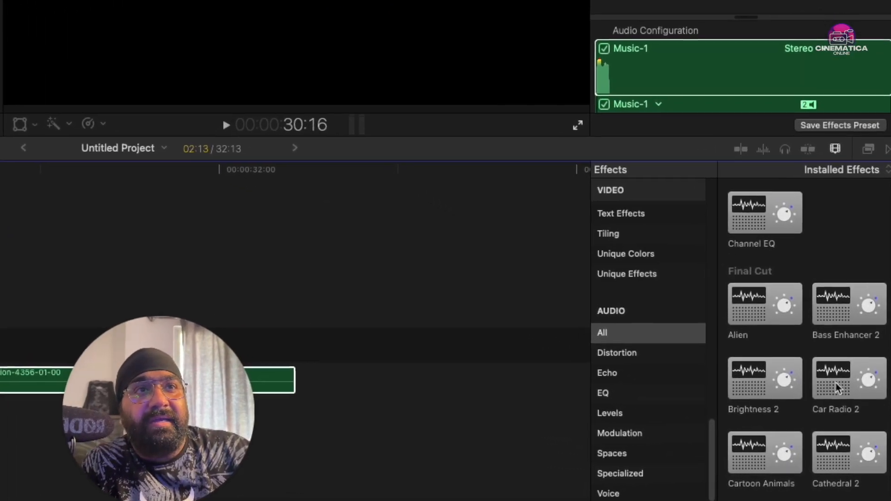
pyautogui.scroll(-2, 847, 455)
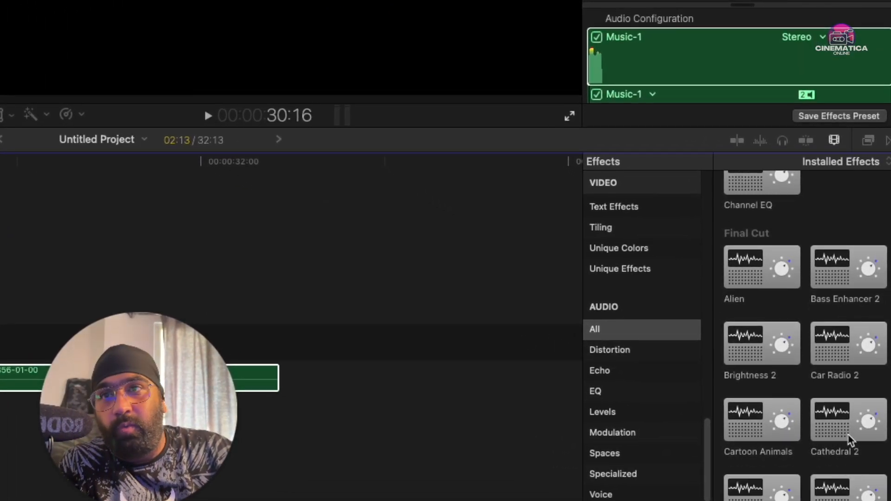
pyautogui.click(683, 293)
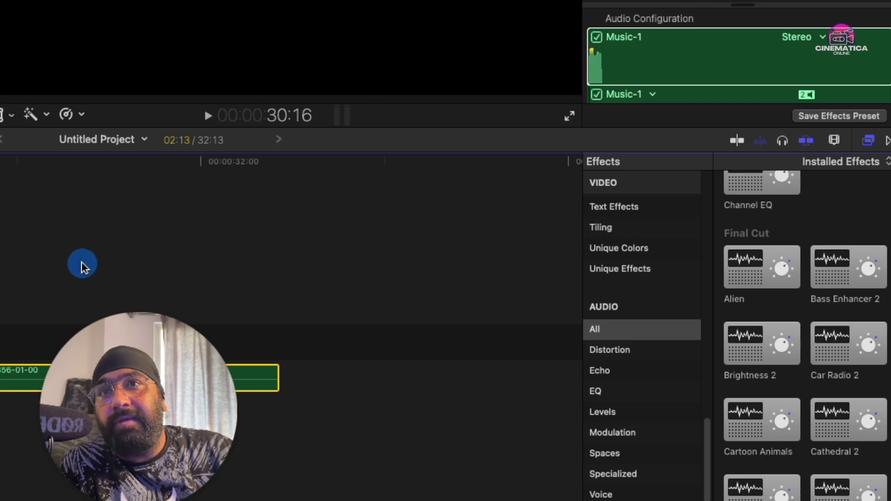
pyautogui.moveTo(840, 427); pyautogui.dragTo(370, 370)
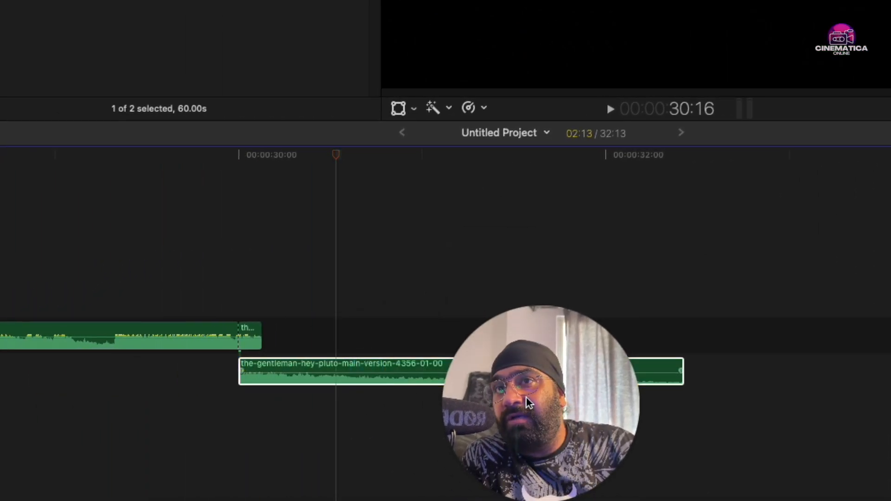
pyautogui.click(407, 367)
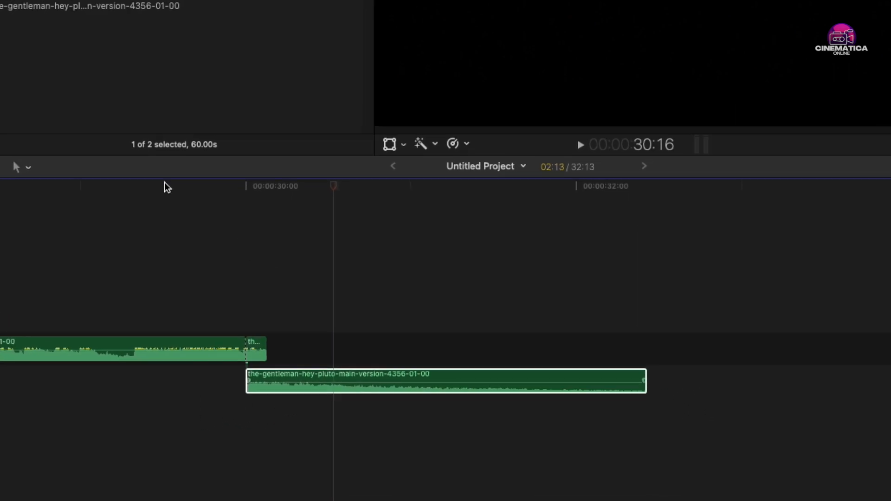
# Play back the ending from around 28 seconds twice to hear how the music passes into the reverb tail.
pyautogui.click(96, 291)
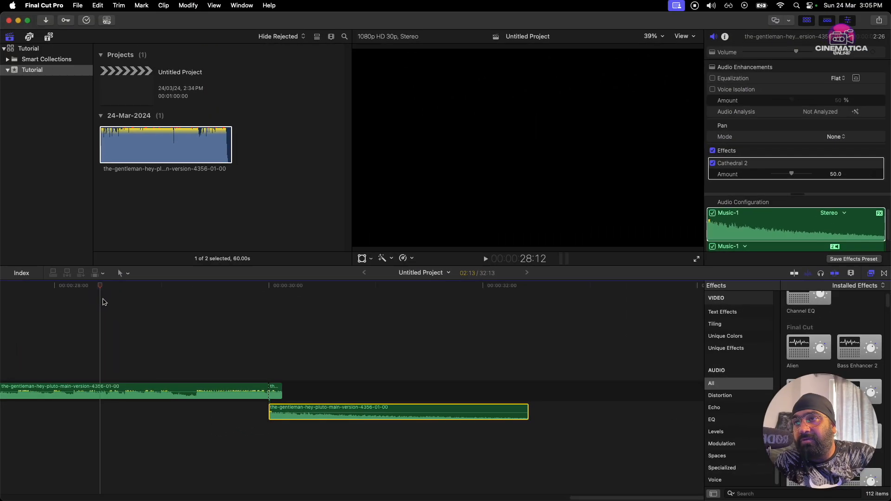
pyautogui.press('space')
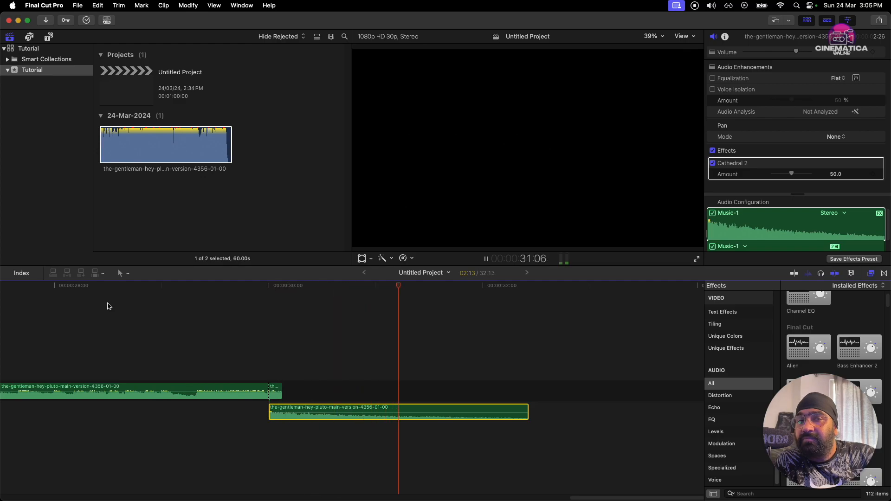
pyautogui.press('space')
pyautogui.click(55, 292)
pyautogui.press('space')
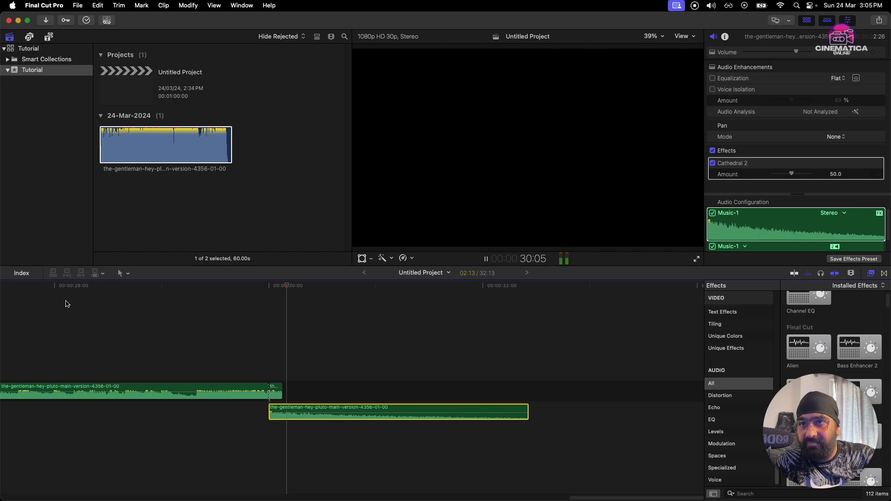
pyautogui.press('space')
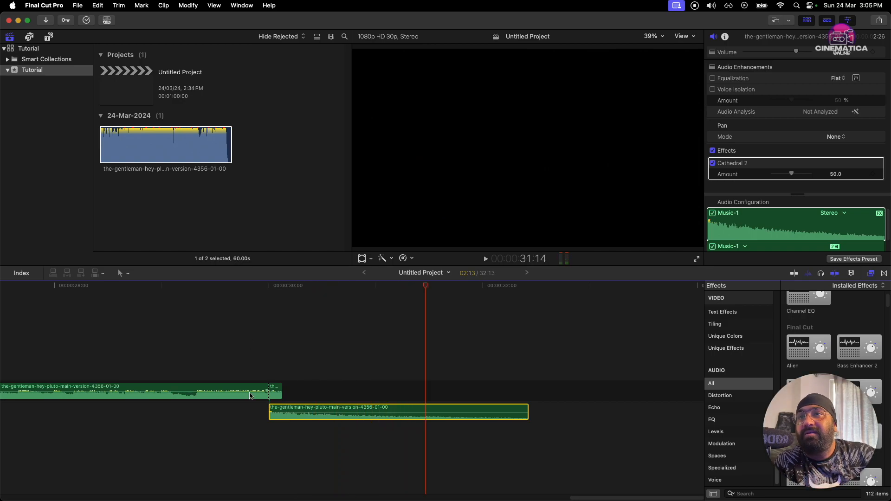
# Try an audio fade-out across most of the four-frame segment at the end of the main music track.
pyautogui.click(278, 390)
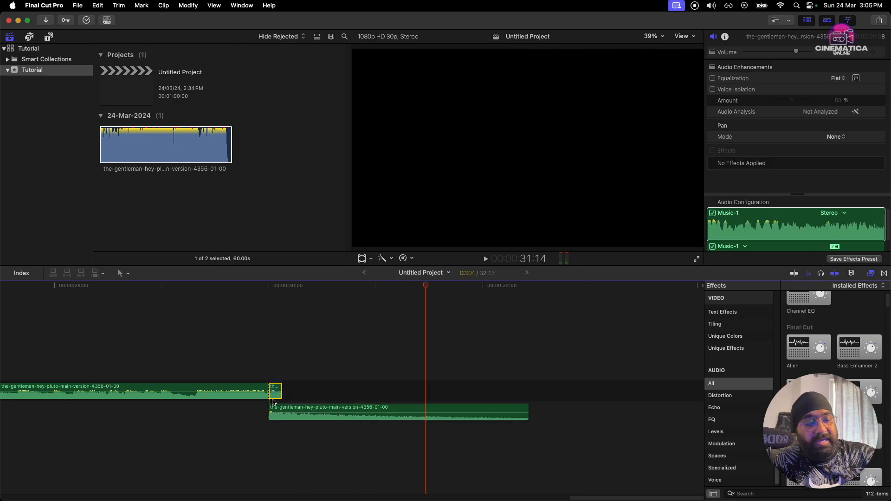
pyautogui.press('cmd+equal')
pyautogui.press('Up')
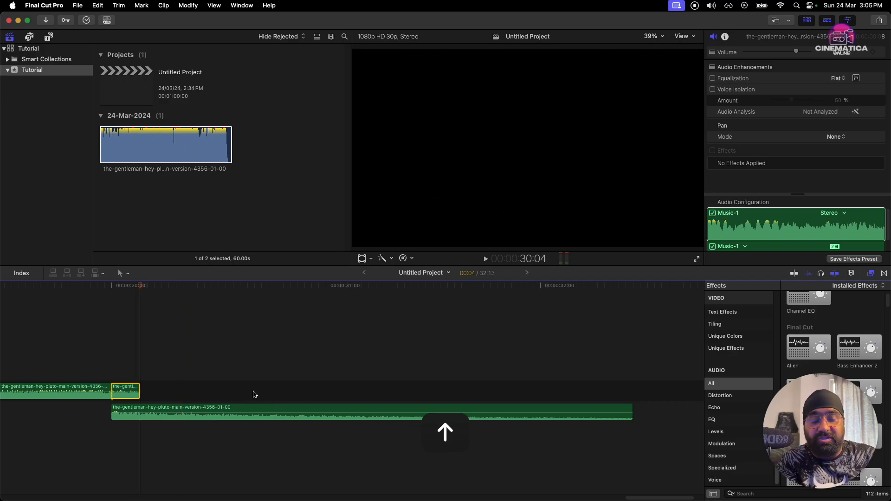
pyautogui.press('h')
pyautogui.moveTo(255, 372); pyautogui.dragTo(419, 373)
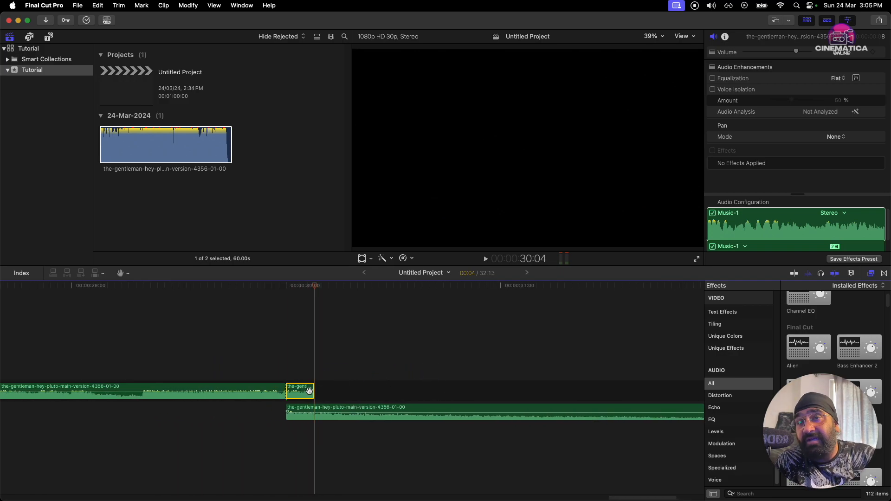
pyautogui.press('a')
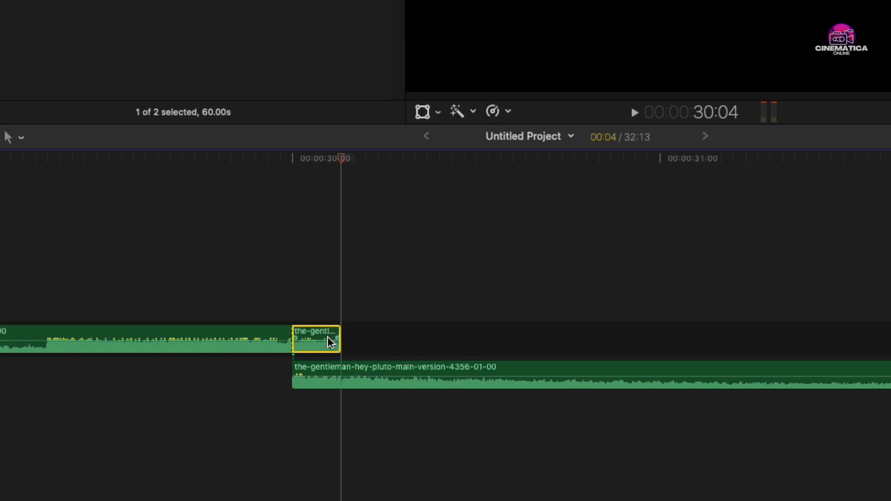
pyautogui.moveTo(335, 340); pyautogui.dragTo(304, 339)
# Play the ending from 29:26 to audition the fade-out, and undo the fade on the four-frame segment.
pyautogui.click(253, 160)
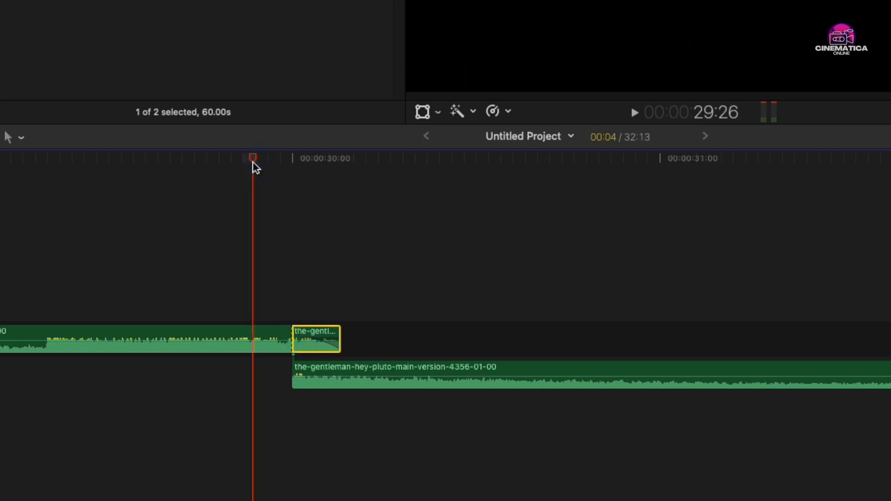
pyautogui.press('space')
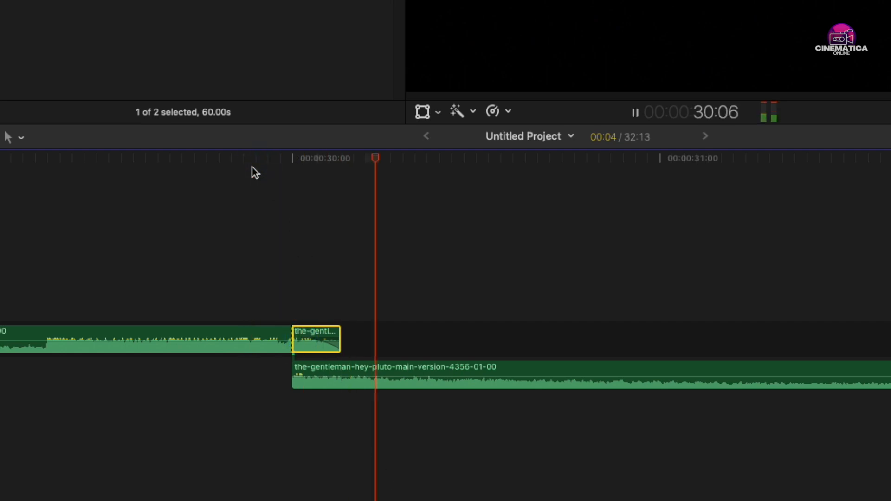
pyautogui.press('space')
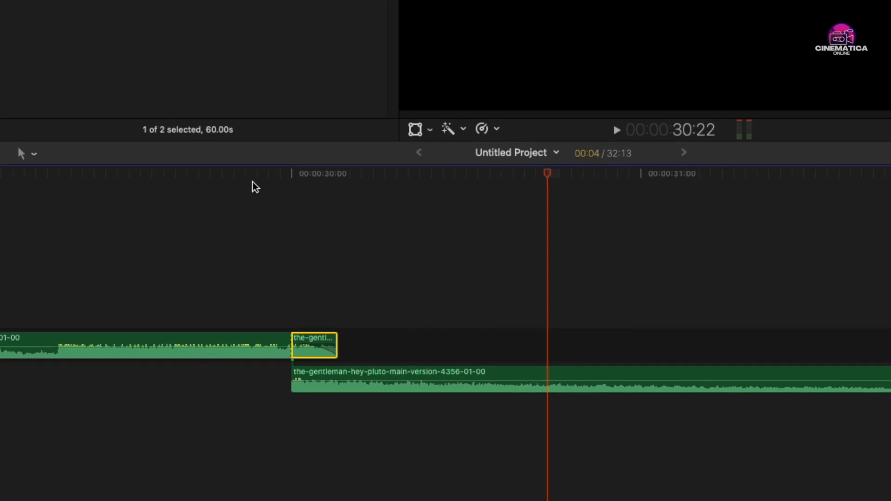
pyautogui.press('super+z')
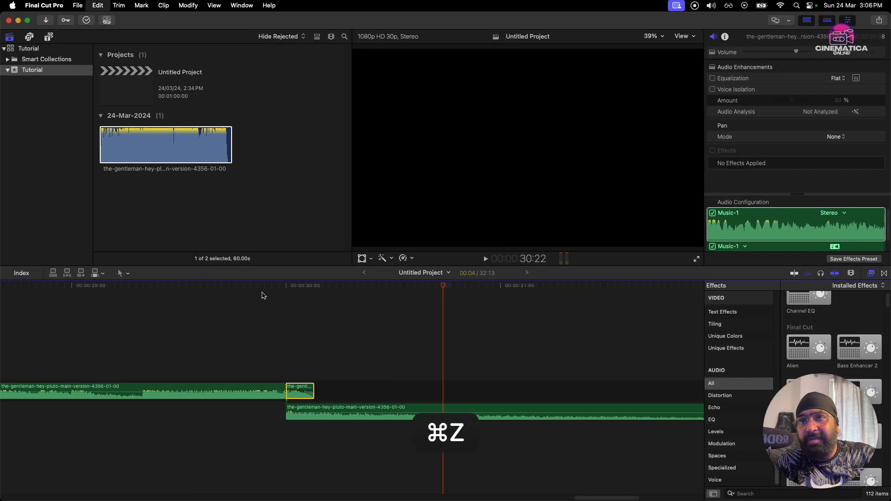
pyautogui.click(214, 285)
pyautogui.click(130, 285)
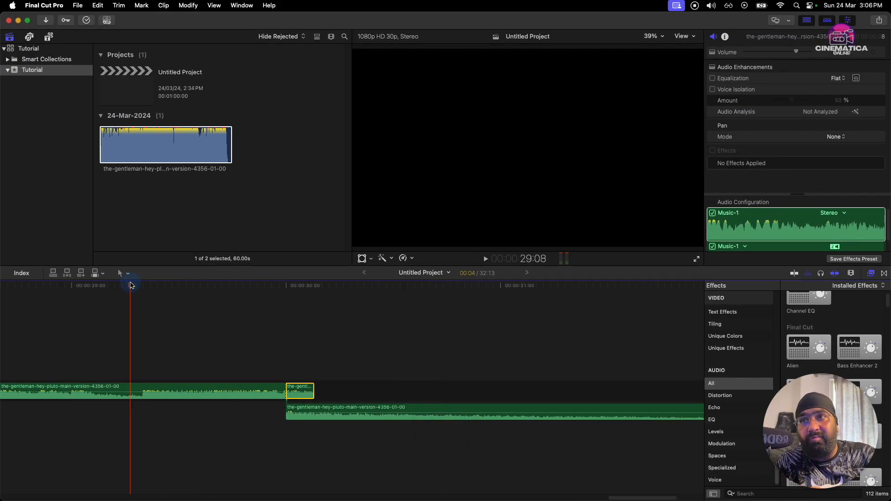
pyautogui.press('super+minus')
pyautogui.press('super+minus')
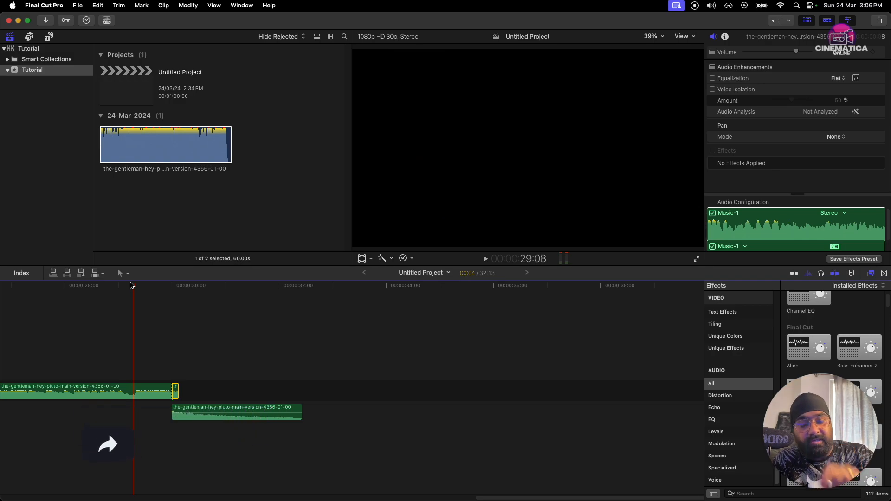
pyautogui.hotkey('shift', 'z')
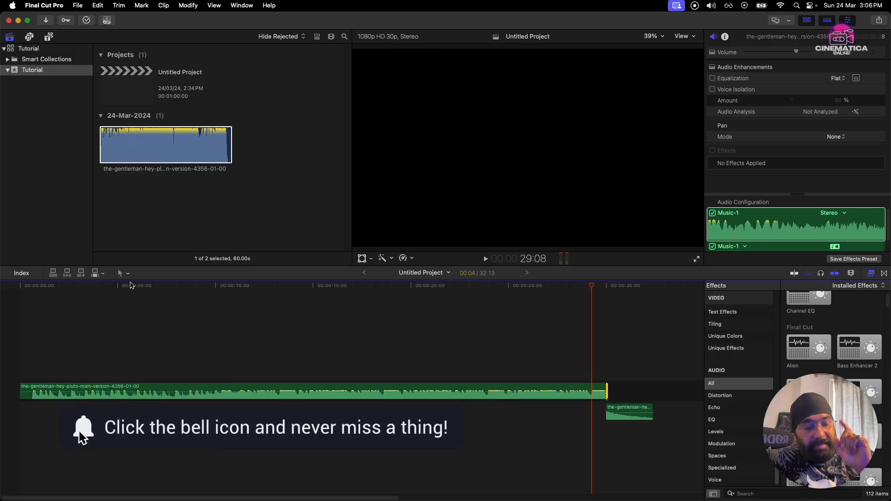
pyautogui.press('super+equal')
pyautogui.press('super+equal')
pyautogui.press('super+equal')
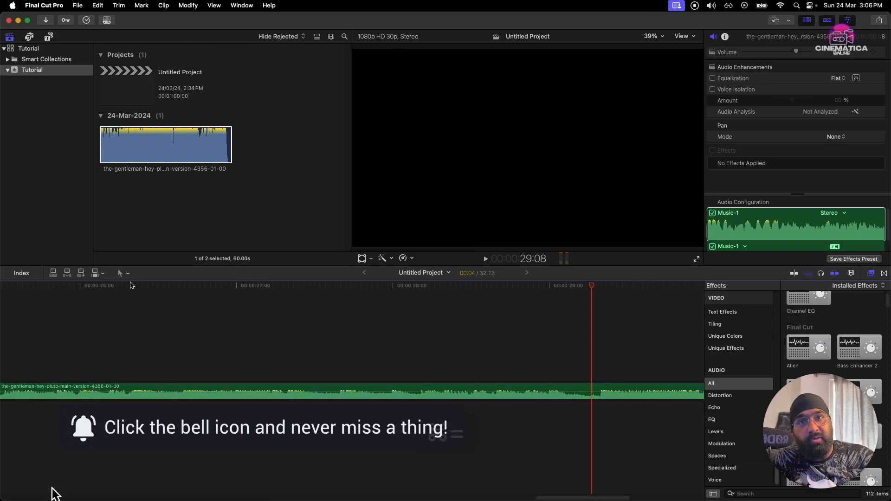
pyautogui.press('super+minus')
pyautogui.press('super+minus')
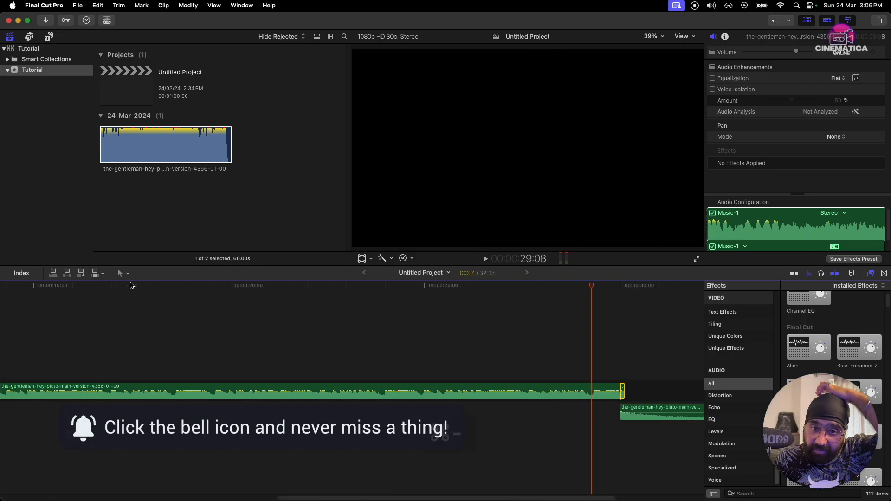